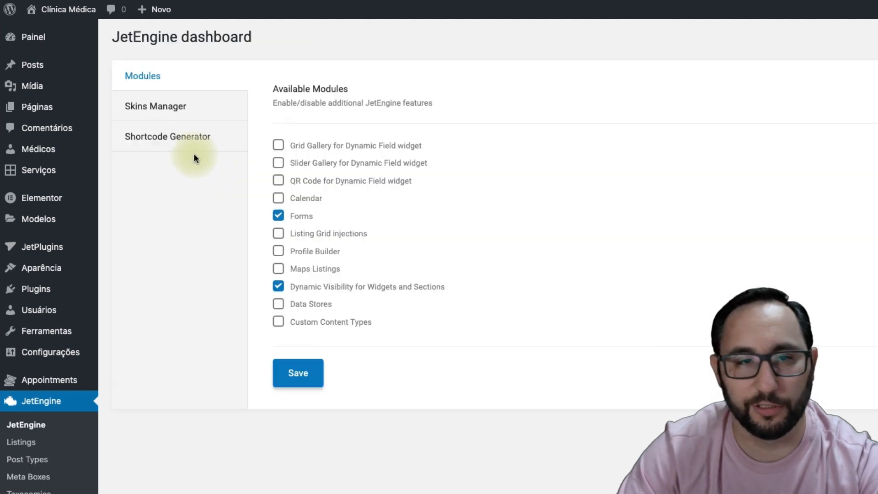
# - Enable JetEngine's Custom Content Types module, save the modules, and open the list of custom content types
pyautogui.click(311, 368)
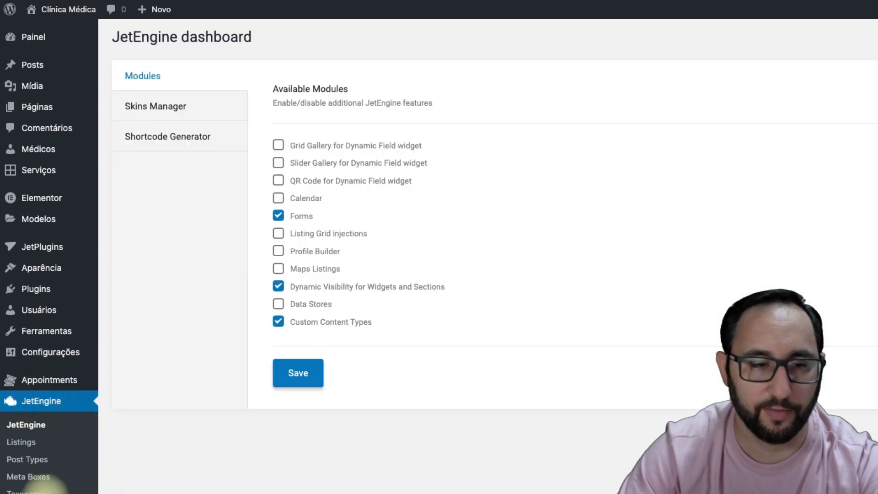
pyautogui.click(20, 452)
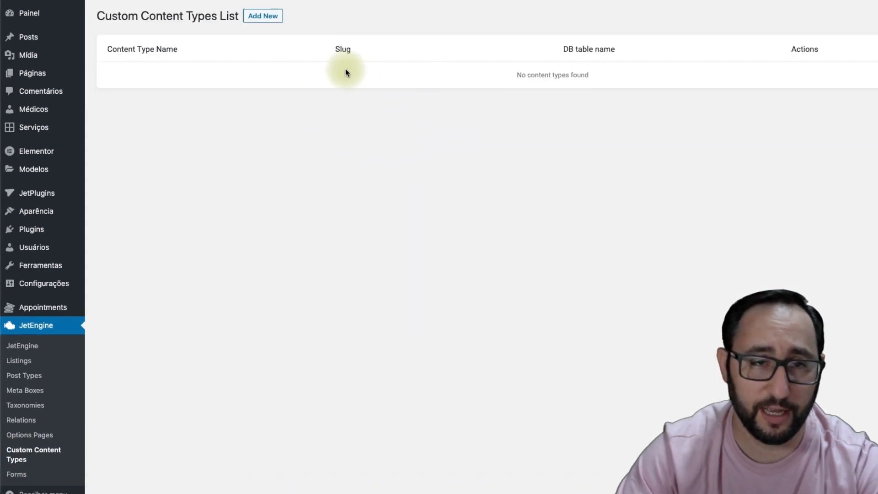
# - Add a new custom content type named PROFESSORES with the slug professores
pyautogui.click(277, 23)
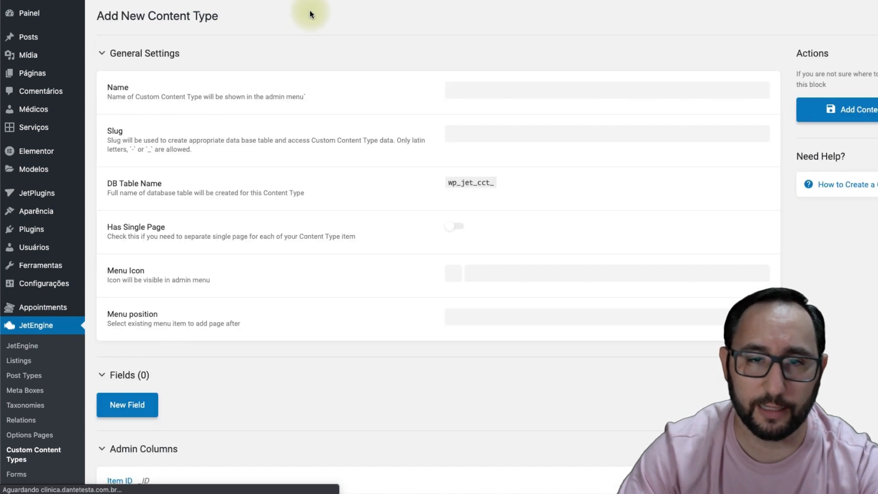
pyautogui.click(461, 92)
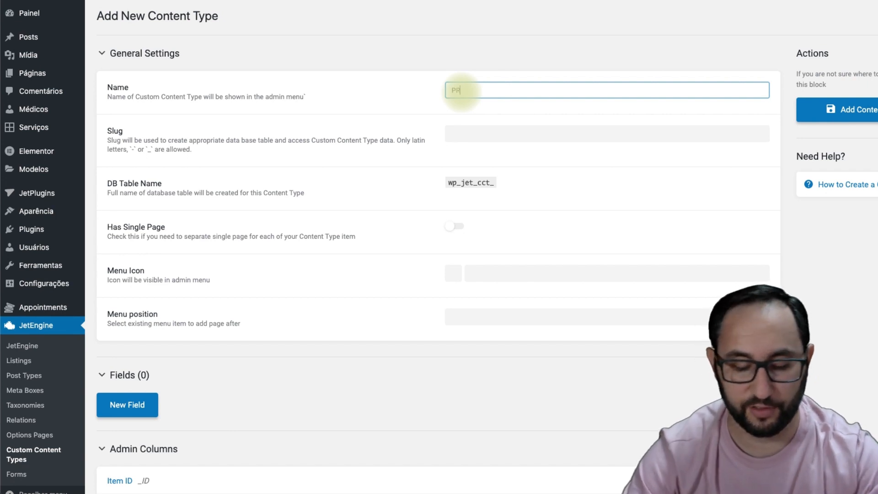
pyautogui.press('Tab')
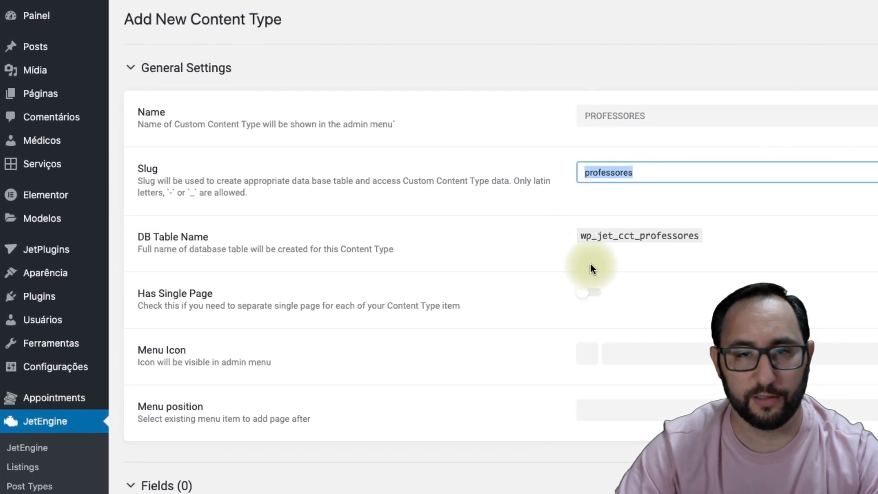
# - Examine the database table name for the new content type, including its prefix and slug parts
pyautogui.moveTo(581, 235); pyautogui.dragTo(688, 235)
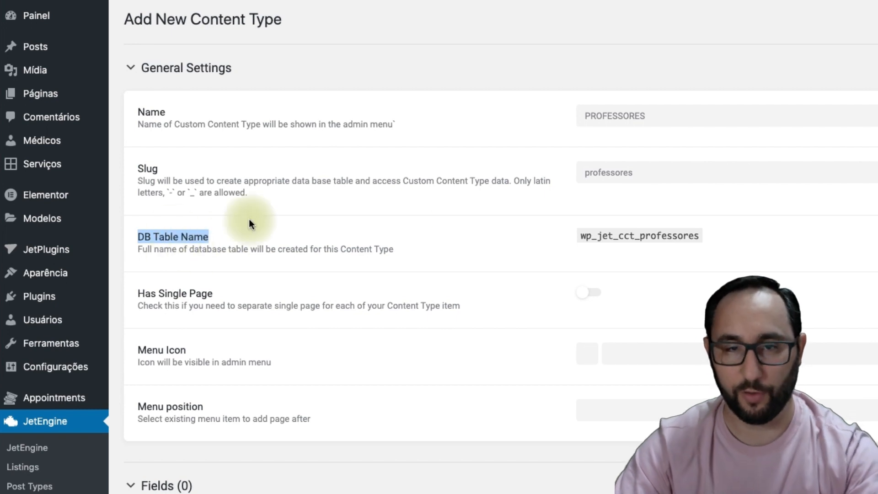
pyautogui.moveTo(575, 237); pyautogui.dragTo(696, 236)
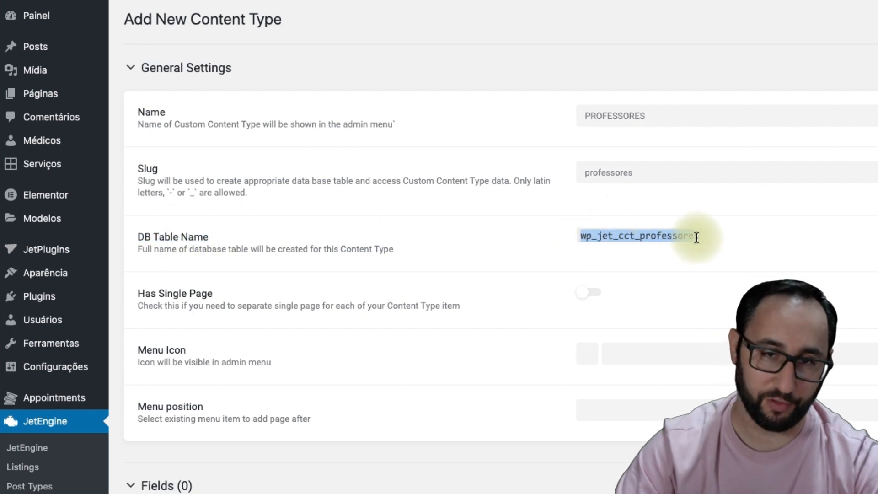
pyautogui.click(645, 239)
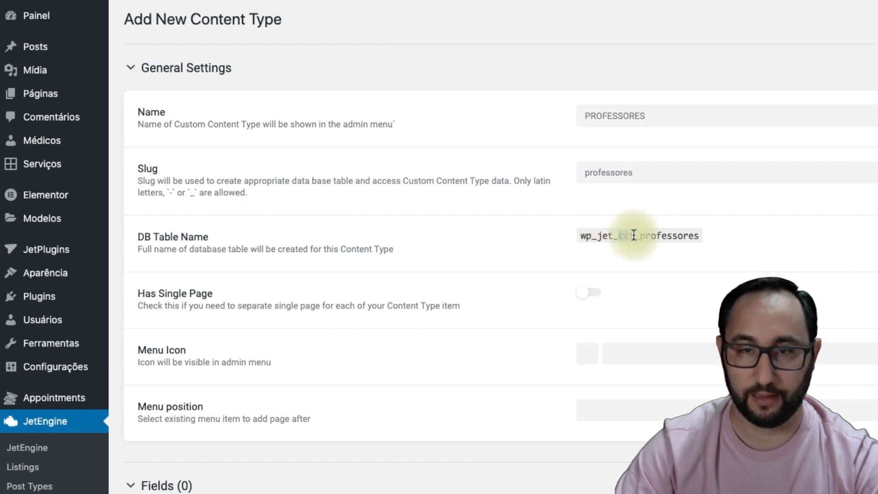
pyautogui.moveTo(663, 236); pyautogui.dragTo(696, 238)
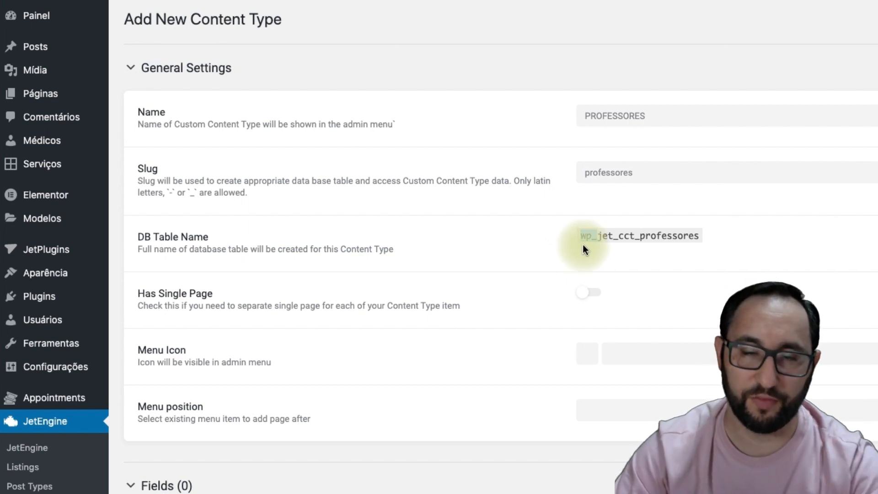
pyautogui.moveTo(598, 235); pyautogui.dragTo(695, 235)
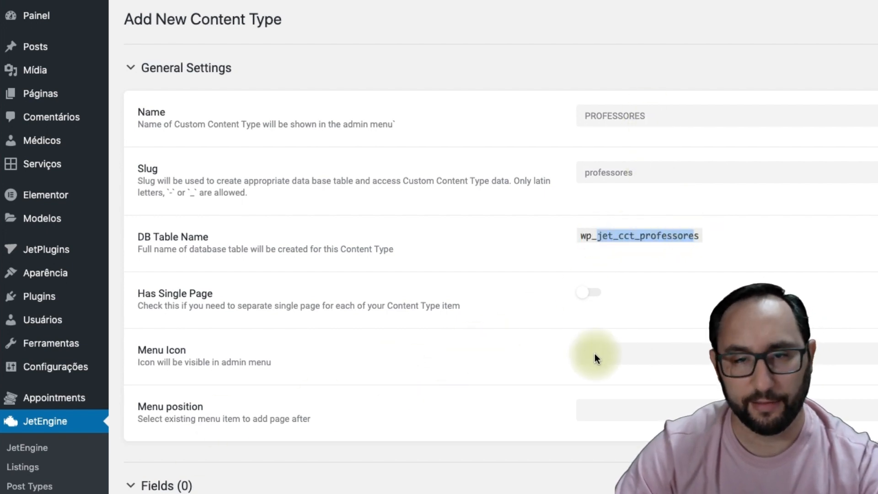
# - Set the content type's menu icon to dashicons-admin-site and its menu position to Dashboard
pyautogui.click(617, 354)
pyautogui.click(637, 432)
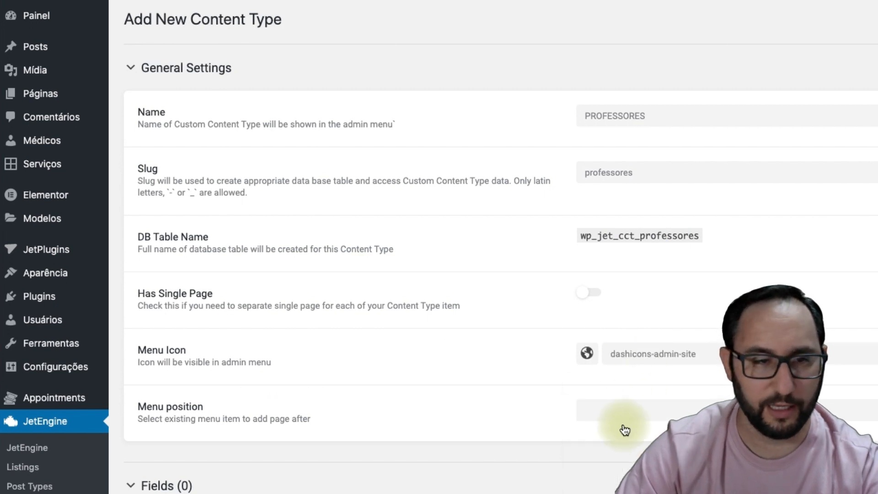
pyautogui.click(623, 413)
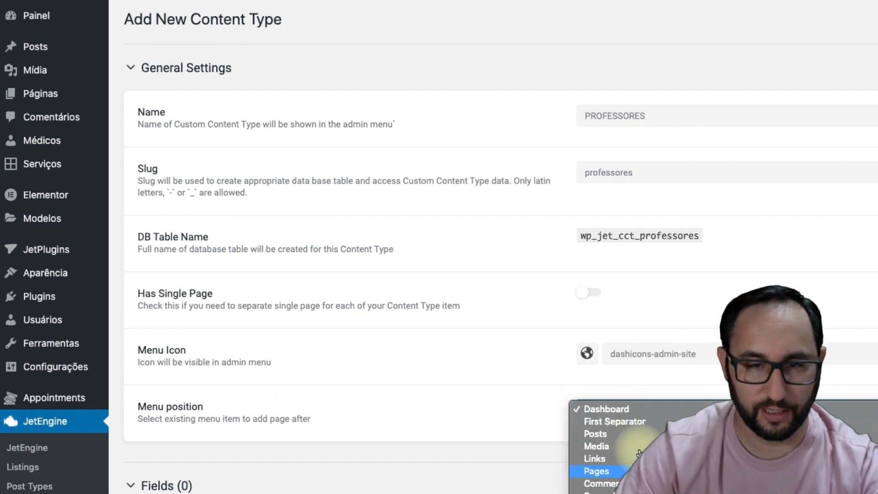
pyautogui.click(640, 408)
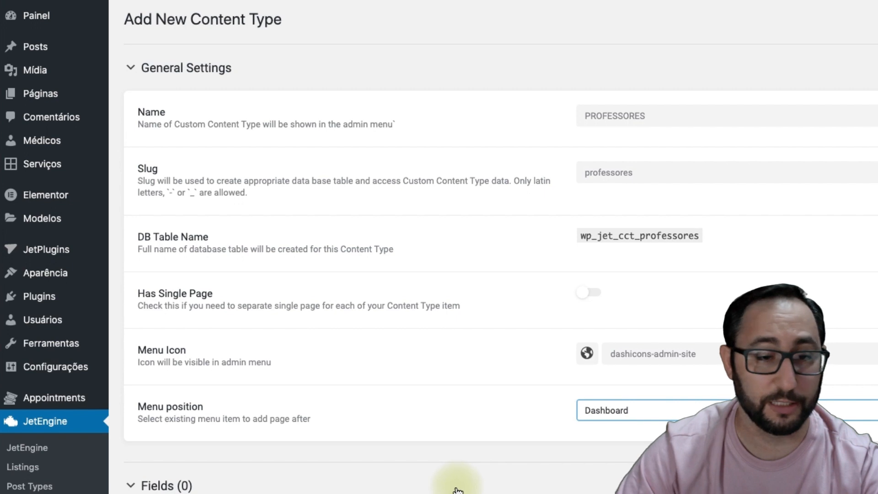
# - Add a text field labelled NOME with the ID _nome to the content type and collapse its settings
pyautogui.scroll(-5, 386, 485)
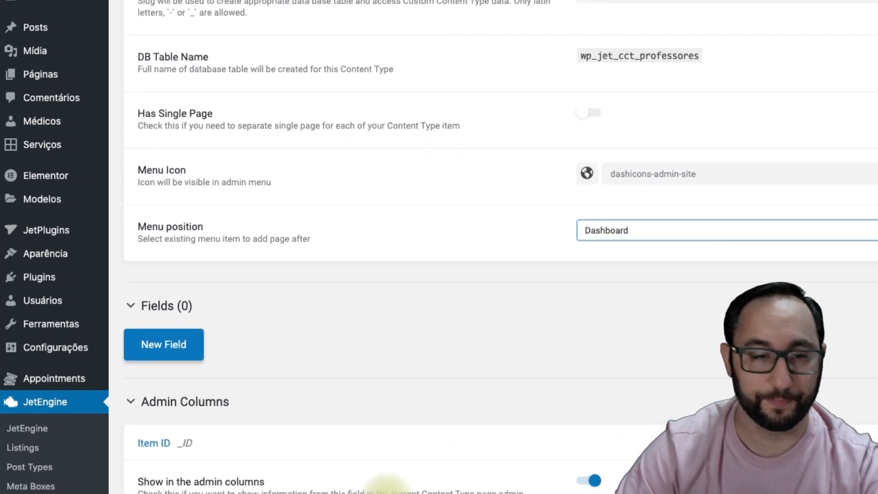
pyautogui.scroll(3, 369, 396)
pyautogui.scroll(1, 218, 413)
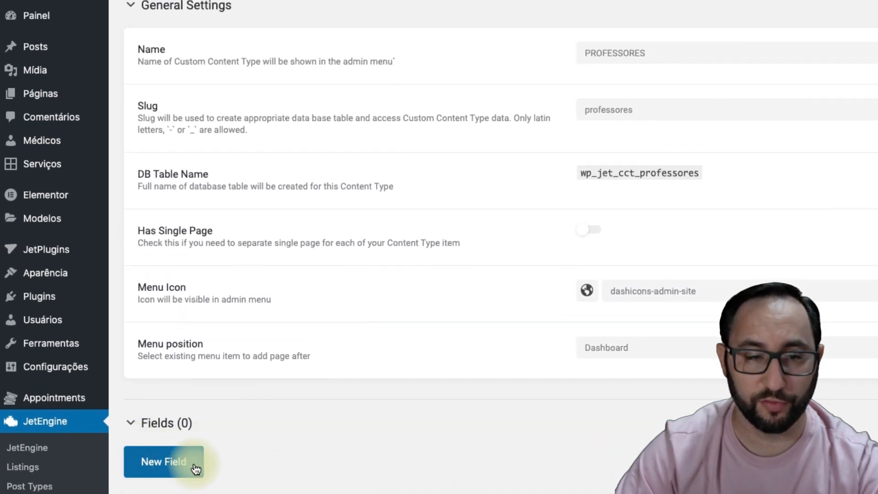
pyautogui.click(196, 467)
pyautogui.scroll(1, 342, 488)
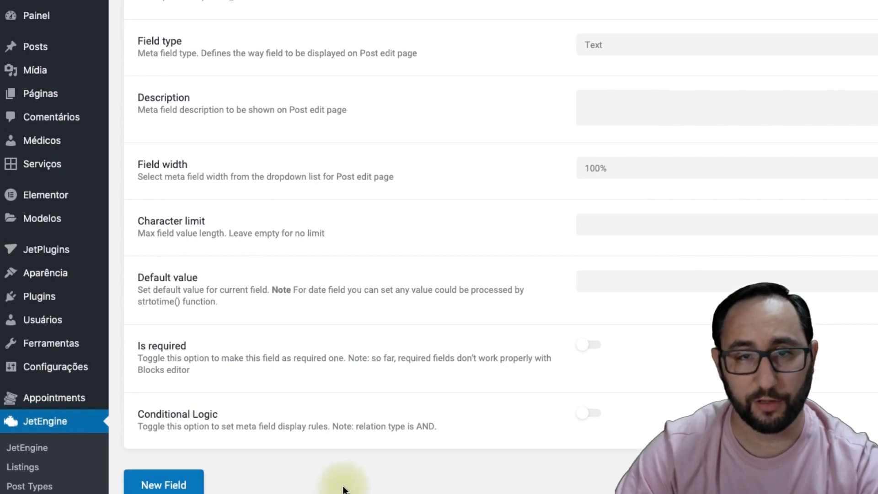
pyautogui.scroll(5, 343, 489)
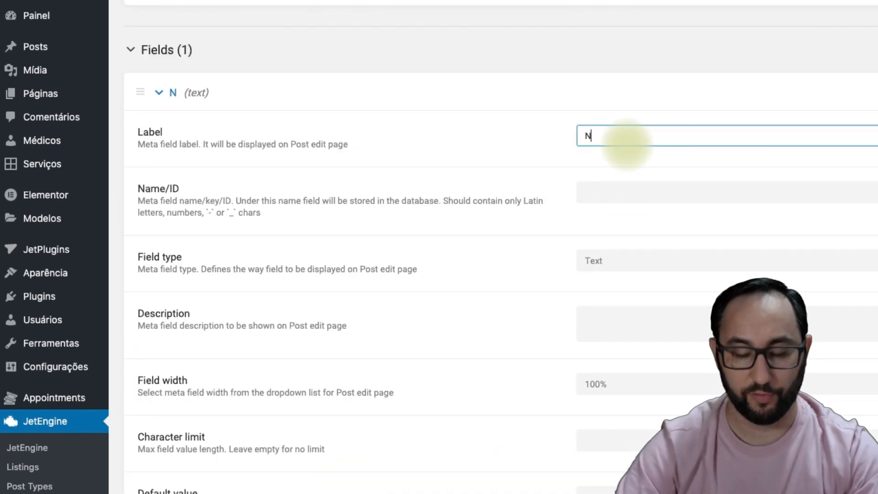
pyautogui.click(637, 186)
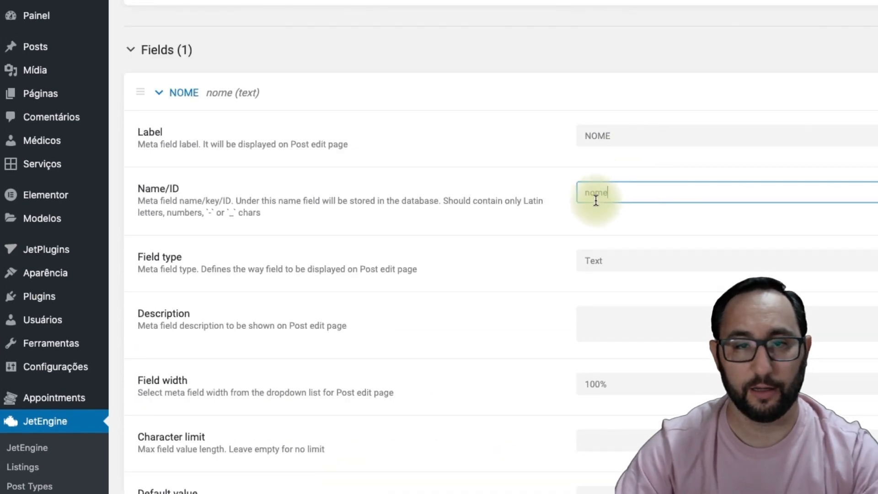
pyautogui.write('_')
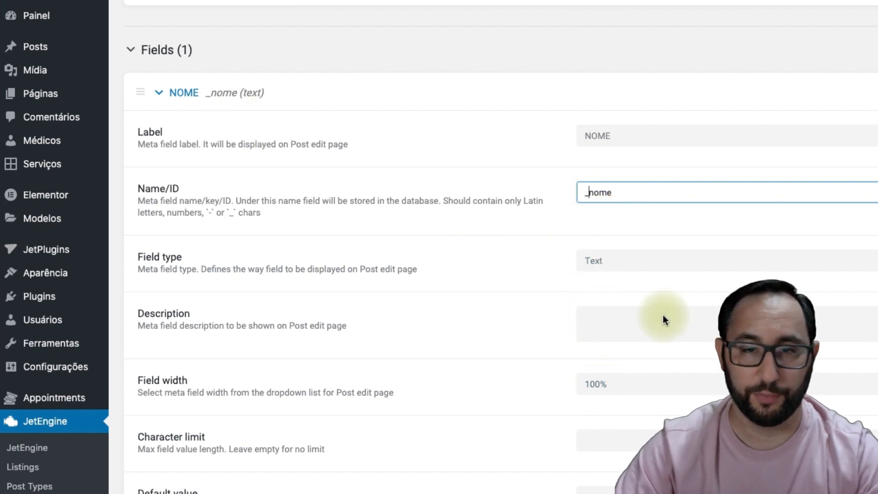
pyautogui.scroll(-3, 624, 176)
pyautogui.scroll(3, 623, 378)
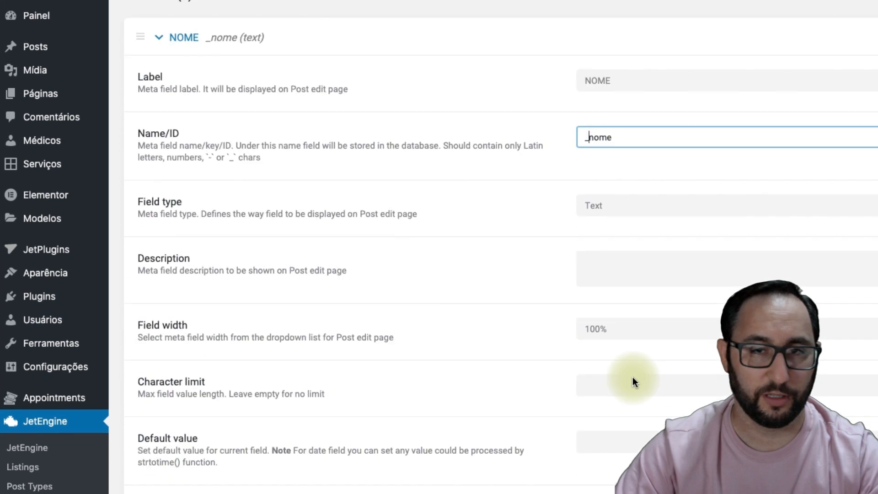
pyautogui.click(207, 91)
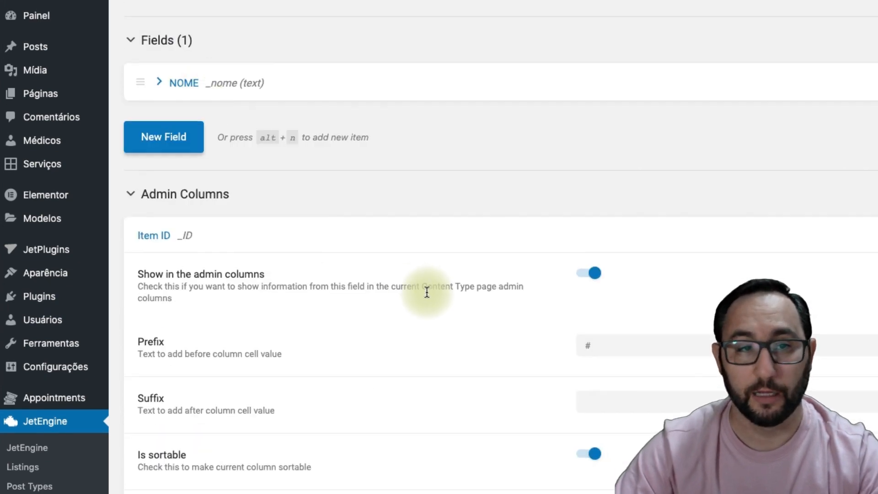
# - Duplicate the NOME field and give the copy the label FOTO and the ID _foto
pyautogui.scroll(2, 426, 291)
pyautogui.click(875, 190)
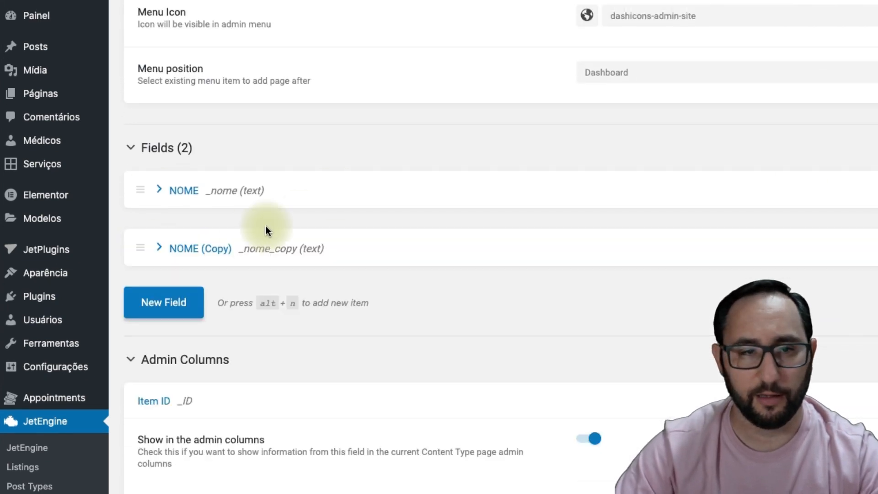
pyautogui.click(215, 249)
pyautogui.moveTo(647, 293); pyautogui.dragTo(495, 287)
pyautogui.write('FOTO')
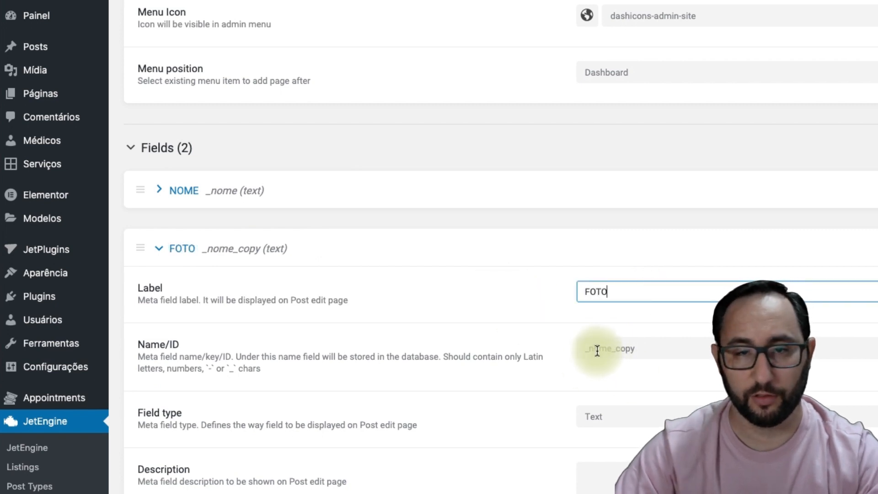
pyautogui.moveTo(589, 349); pyautogui.dragTo(673, 357)
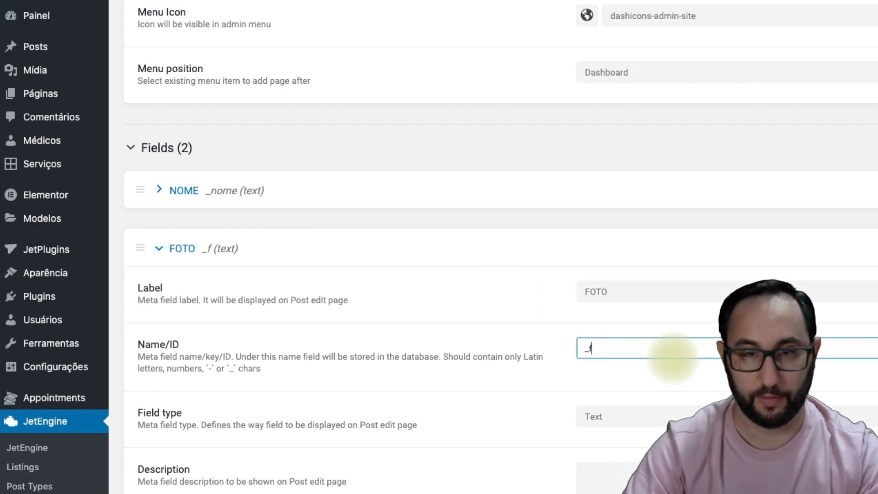
pyautogui.write('foto')
# - Change the FOTO field's type to Media and collapse its settings
pyautogui.click(658, 417)
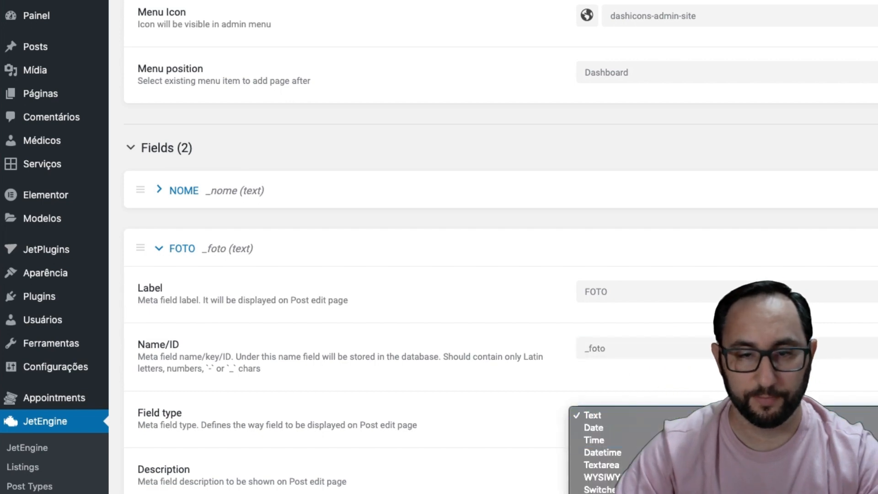
pyautogui.click(658, 492)
pyautogui.click(188, 250)
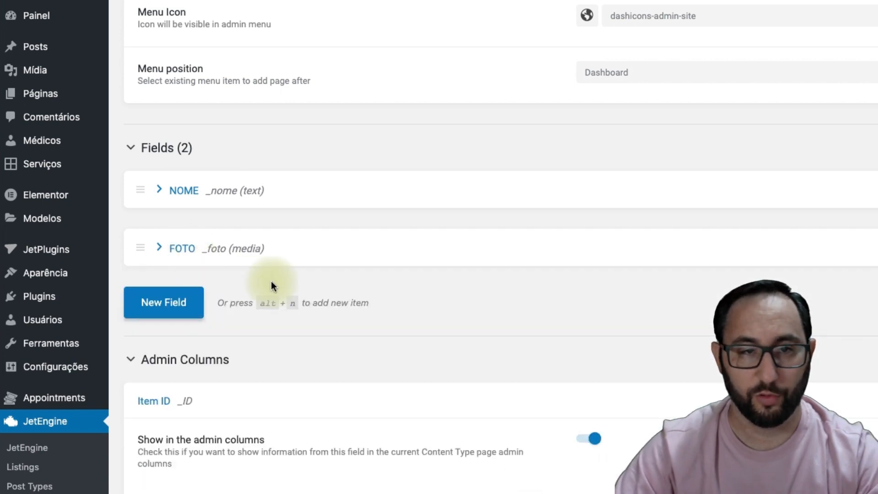
# - Add a third text field labelled Matéria with the ID _materia and collapse its settings
pyautogui.click(145, 301)
pyautogui.scroll(9, 649, 224)
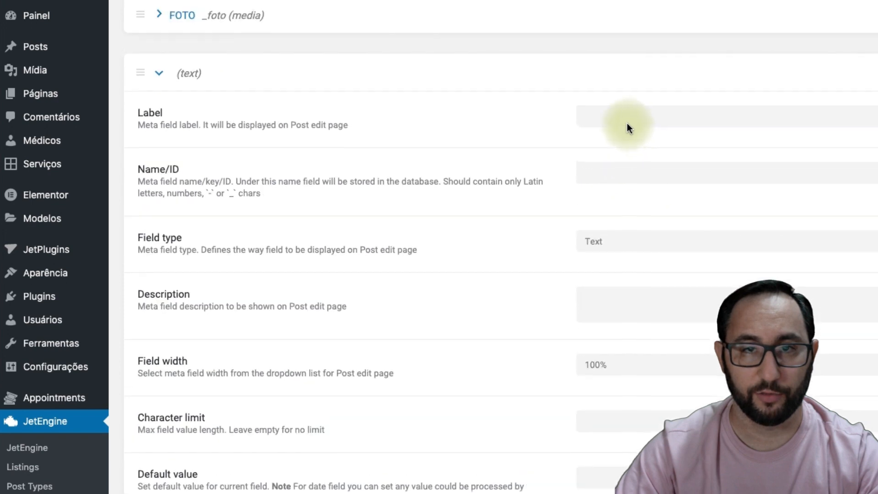
pyautogui.click(619, 138)
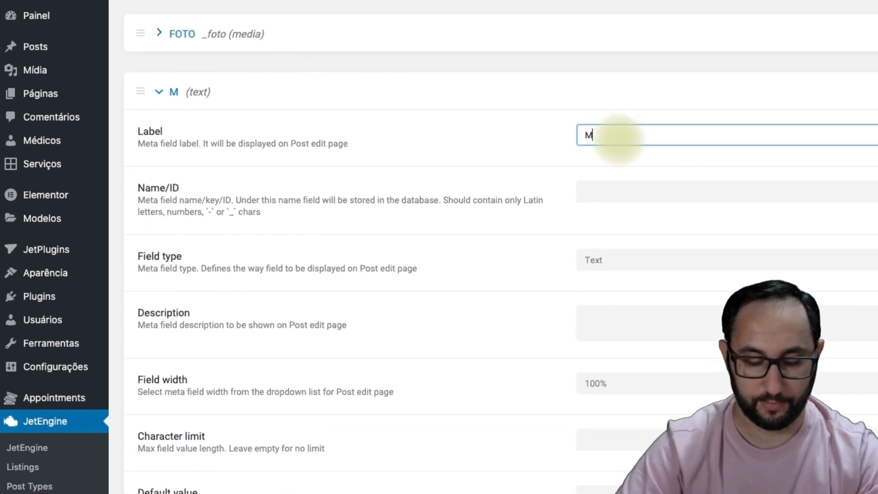
pyautogui.press('Tab')
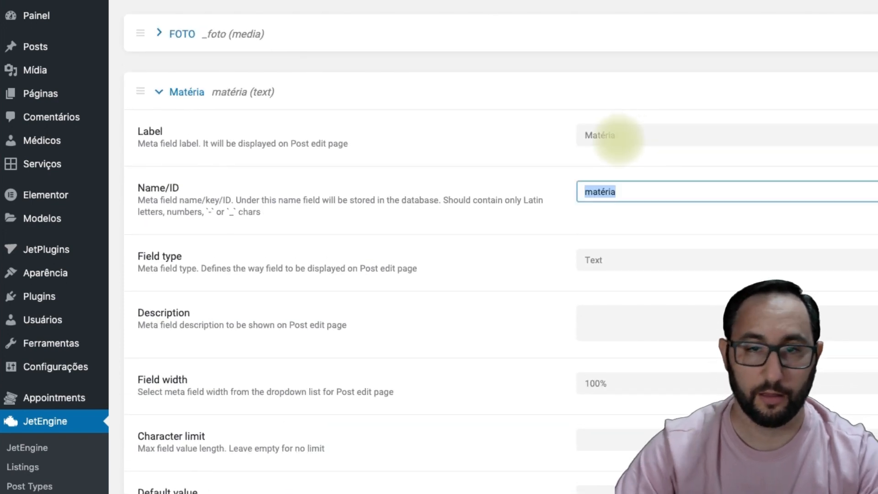
pyautogui.press('BackSpace')
pyautogui.write('_ma')
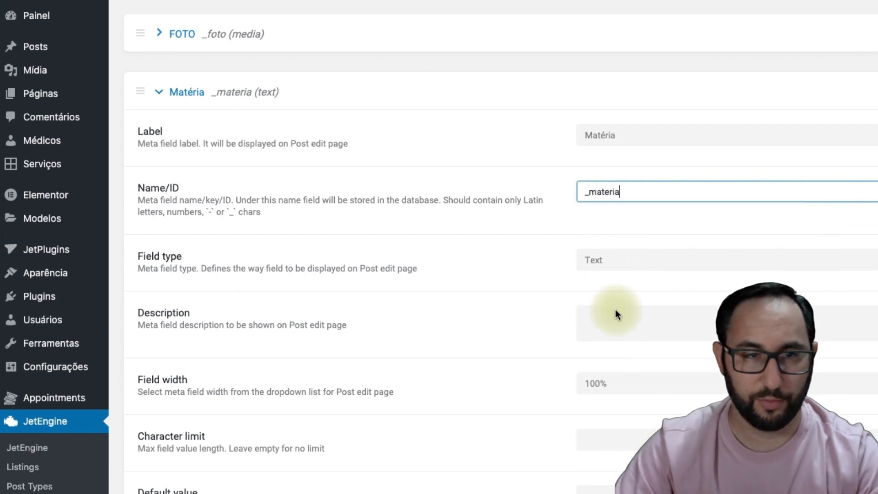
pyautogui.click(294, 105)
pyautogui.scroll(5, 385, 320)
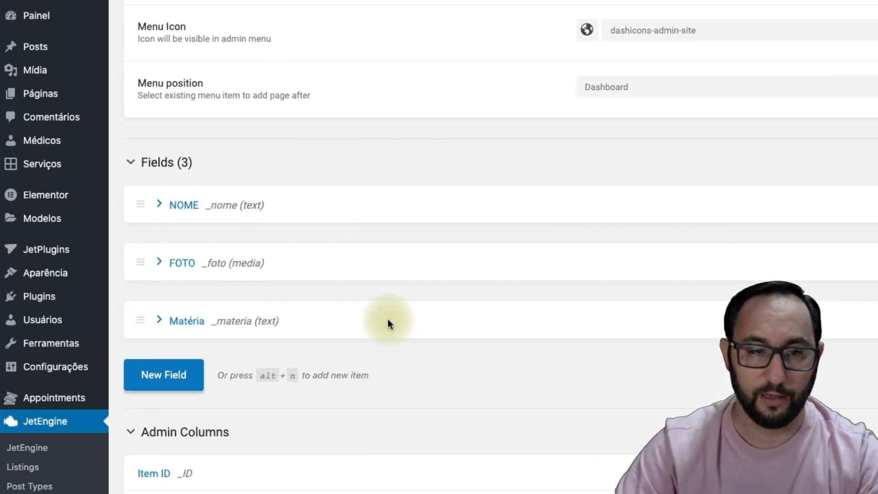
# - Enable showing the NOME and FOTO fields in the content type's admin columns
pyautogui.scroll(-5, 387, 325)
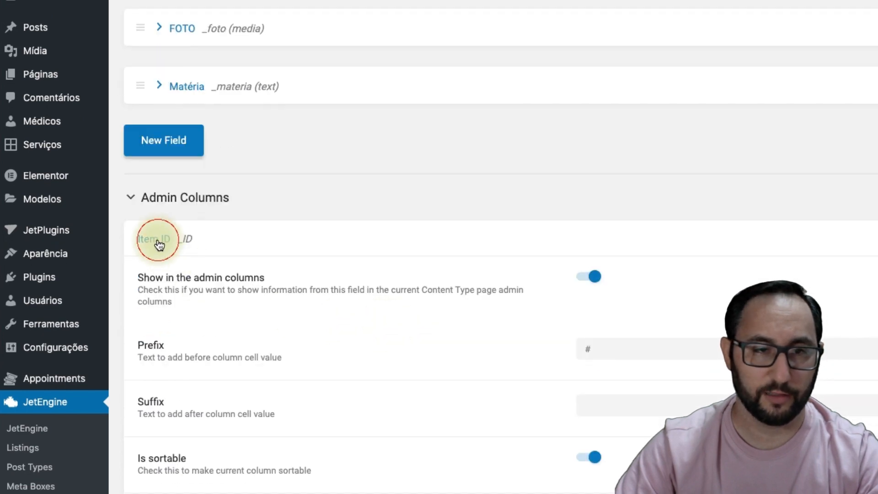
pyautogui.scroll(8, 313, 434)
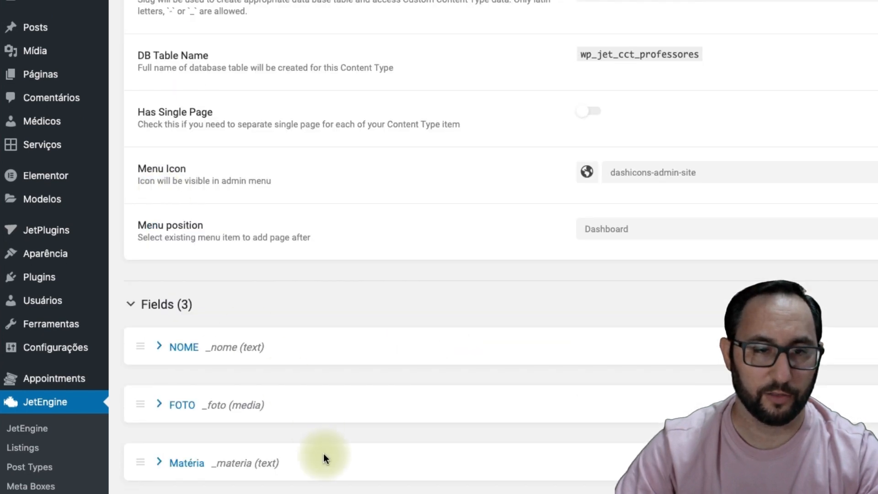
pyautogui.scroll(-10, 500, 247)
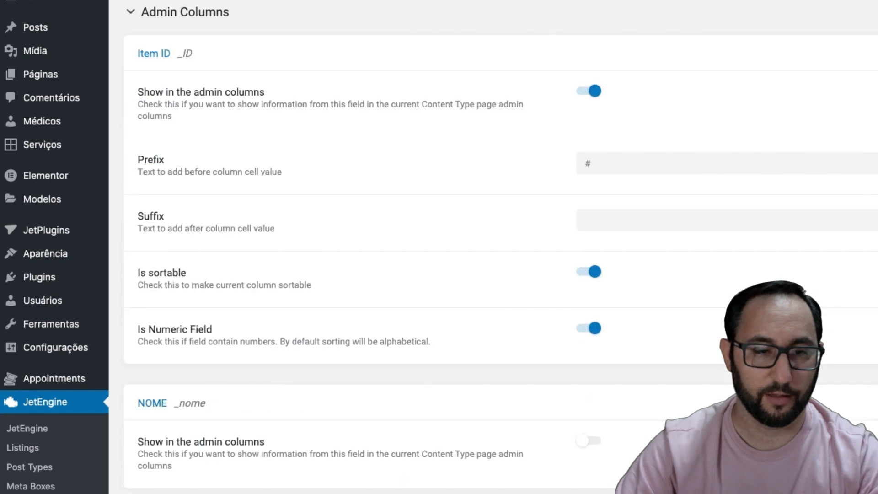
pyautogui.scroll(1, 312, 152)
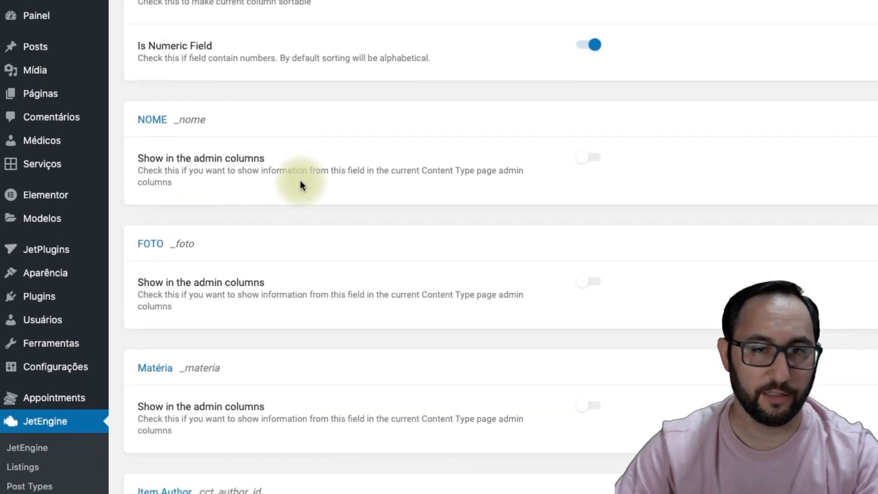
pyautogui.scroll(3, 412, 317)
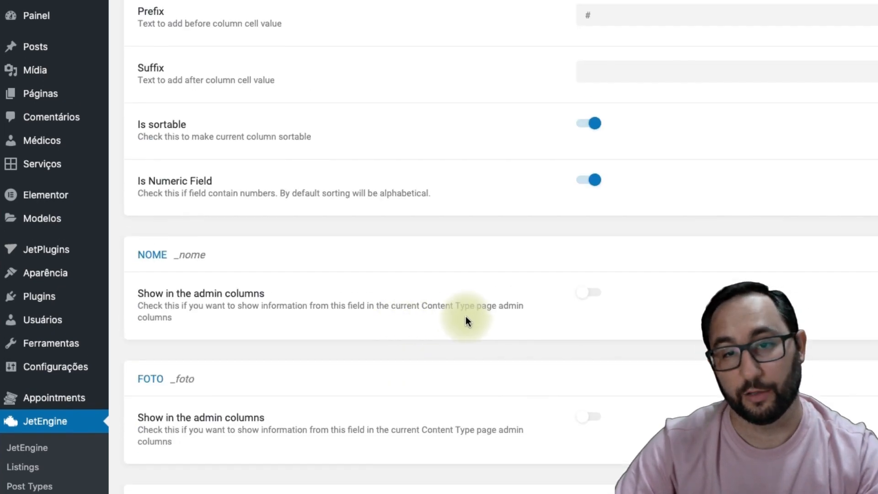
pyautogui.click(590, 293)
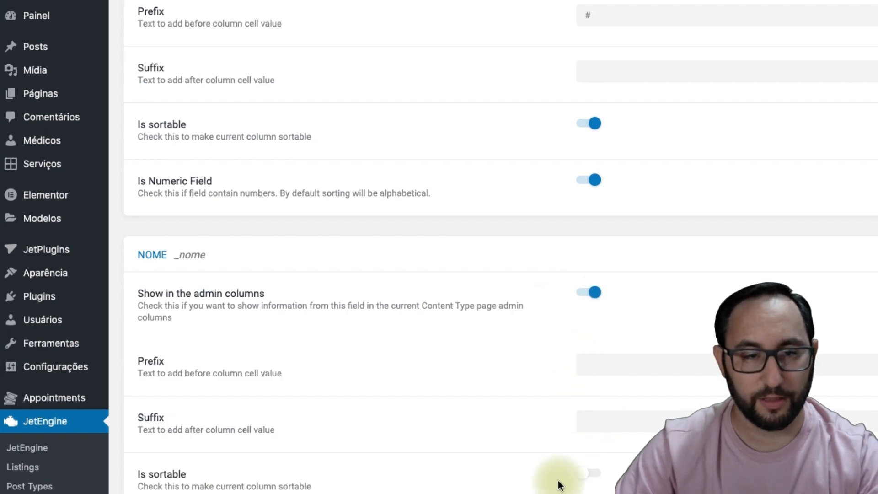
pyautogui.scroll(-3, 594, 453)
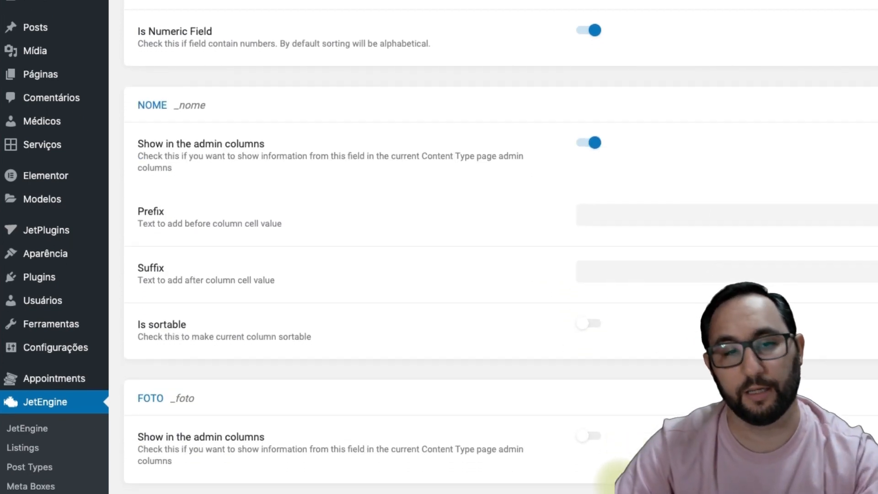
pyautogui.click(590, 435)
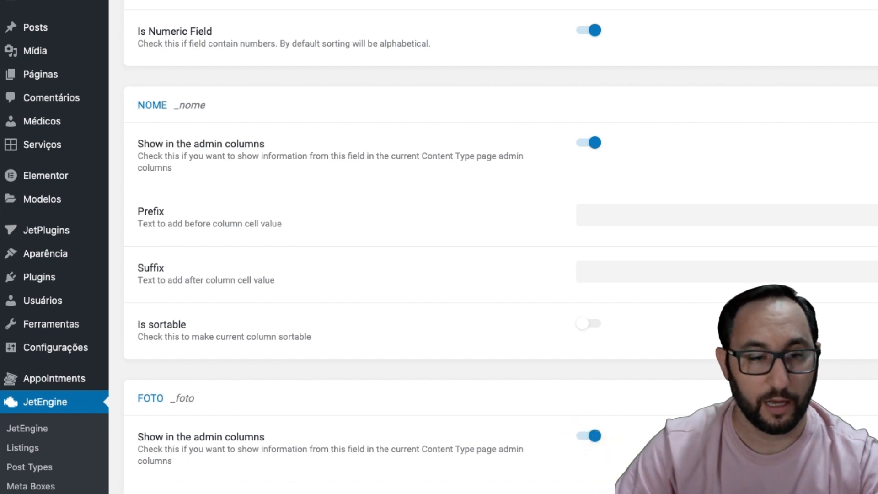
# - Make the NOME admin column sortable and show the Matéria field in the admin columns
pyautogui.scroll(-2, 501, 247)
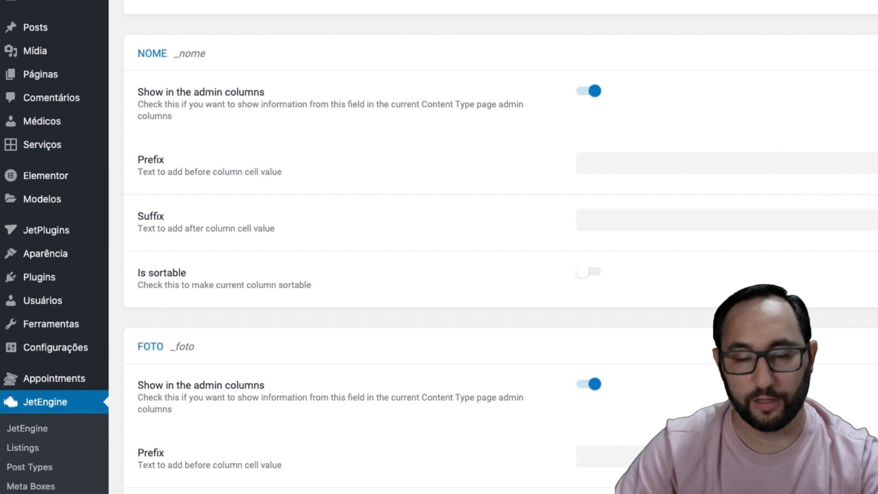
pyautogui.click(598, 279)
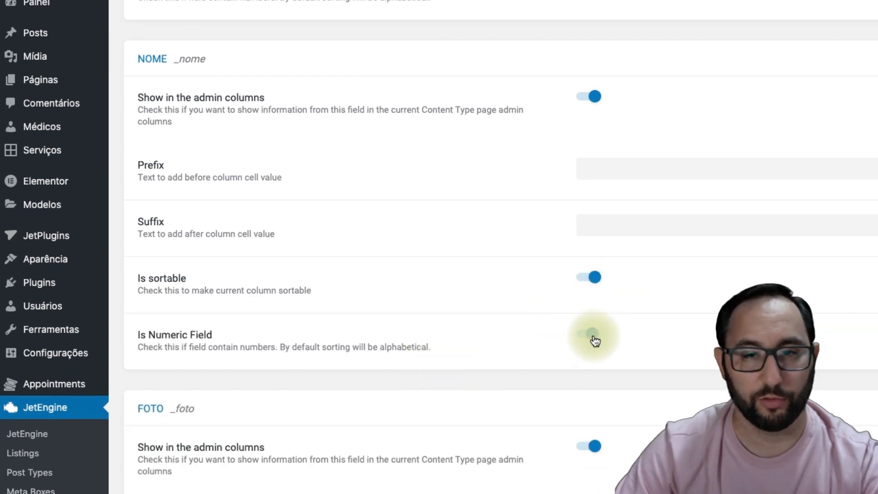
pyautogui.scroll(-10, 494, 366)
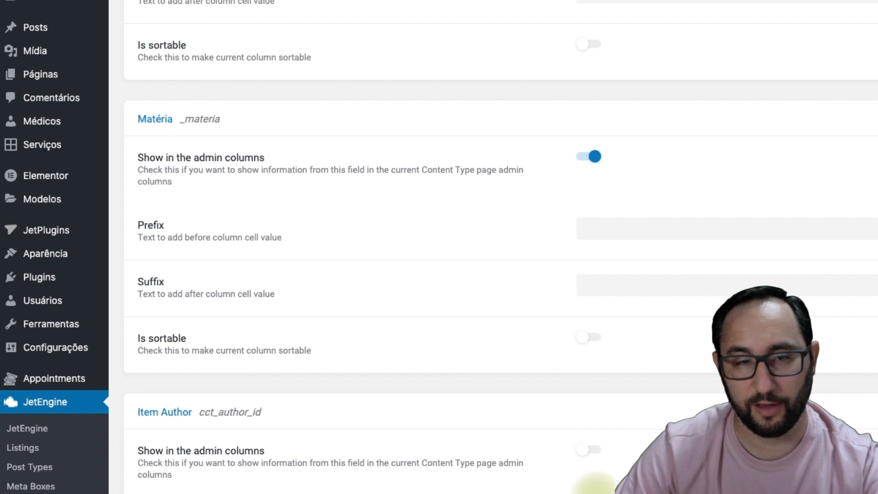
# - Save the PROFESSORES settings as a new content type
pyautogui.scroll(7, 613, 345)
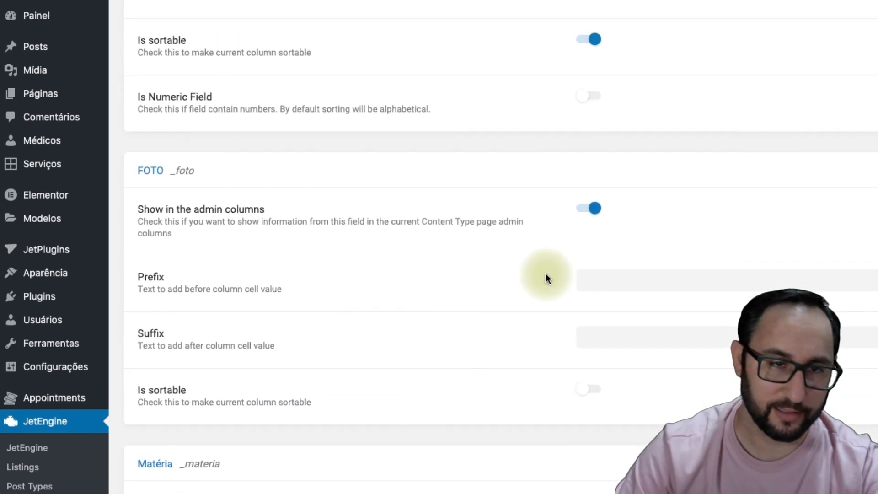
pyautogui.scroll(12, 703, 218)
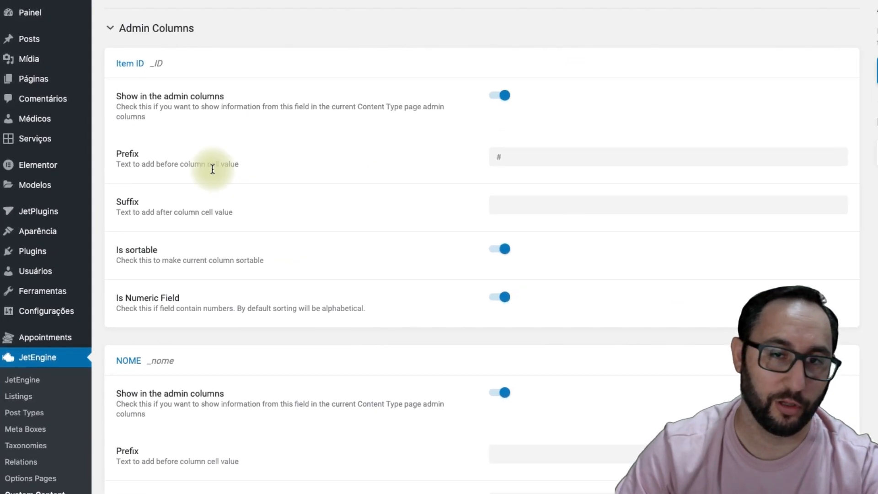
pyautogui.scroll(12, 576, 180)
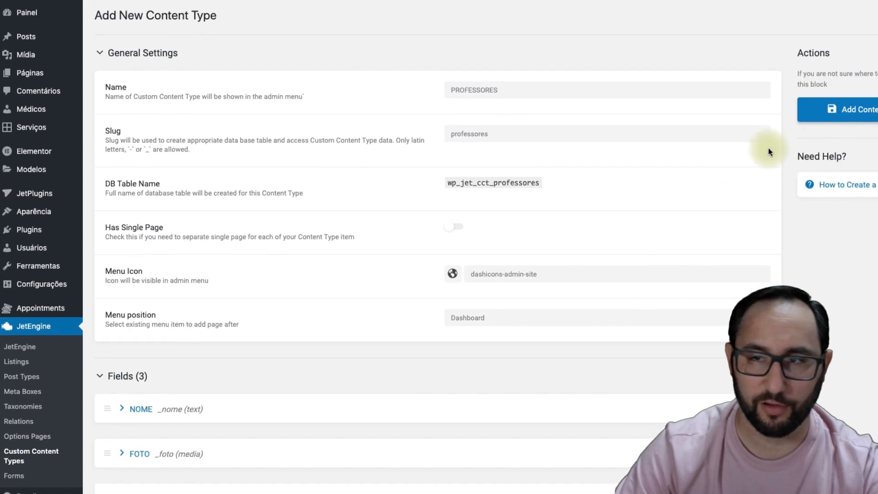
pyautogui.click(853, 113)
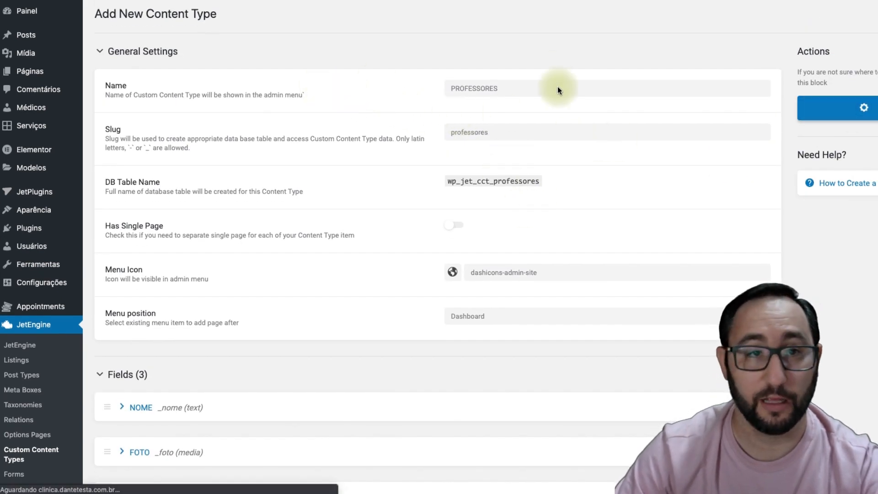
# - Switch to phpMyAdmin, reload the dantetes_clinica database's table list and open the wp_jet_cct_professores table
pyautogui.click(412, 0)
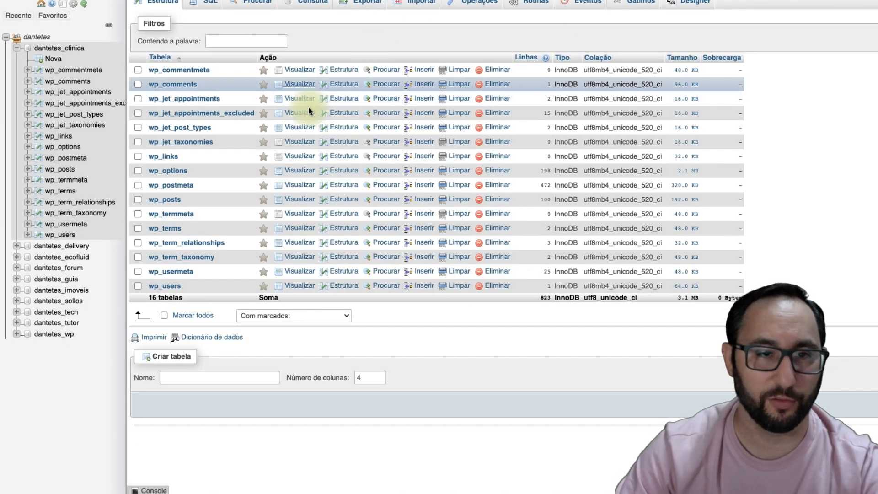
pyautogui.click(58, 48)
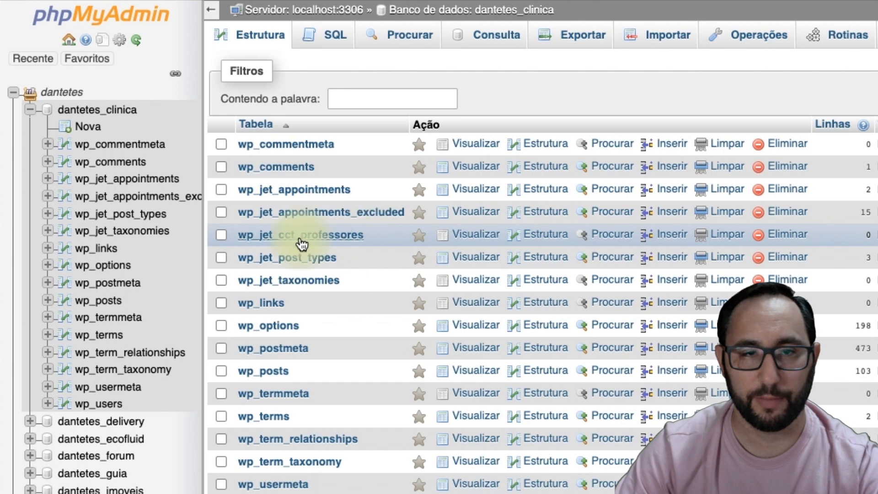
pyautogui.click(336, 238)
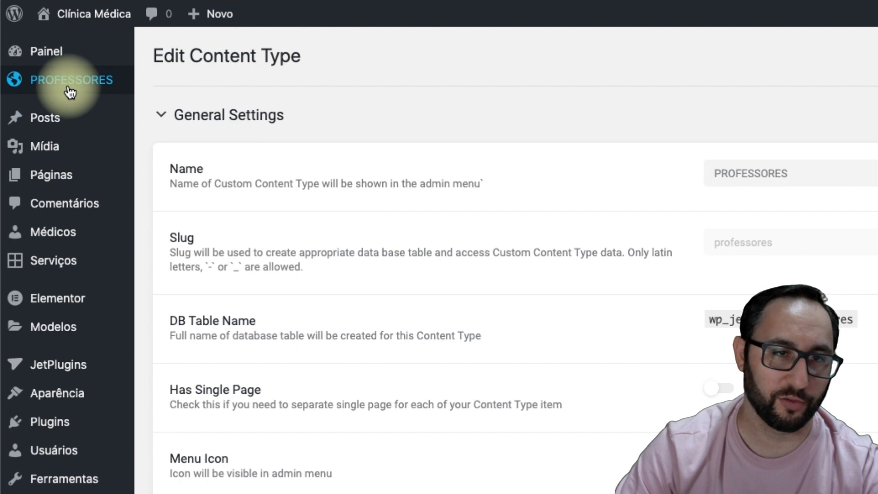
# - Start a new PROFESSORES item in WordPress and enter the professor's full name in the NOME field
pyautogui.click(91, 85)
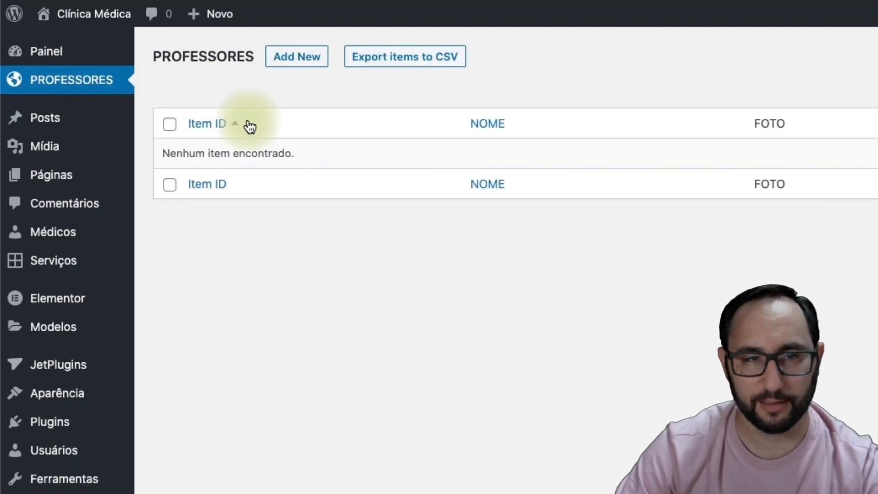
pyautogui.click(326, 70)
pyautogui.click(607, 171)
pyautogui.write('Dante Test')
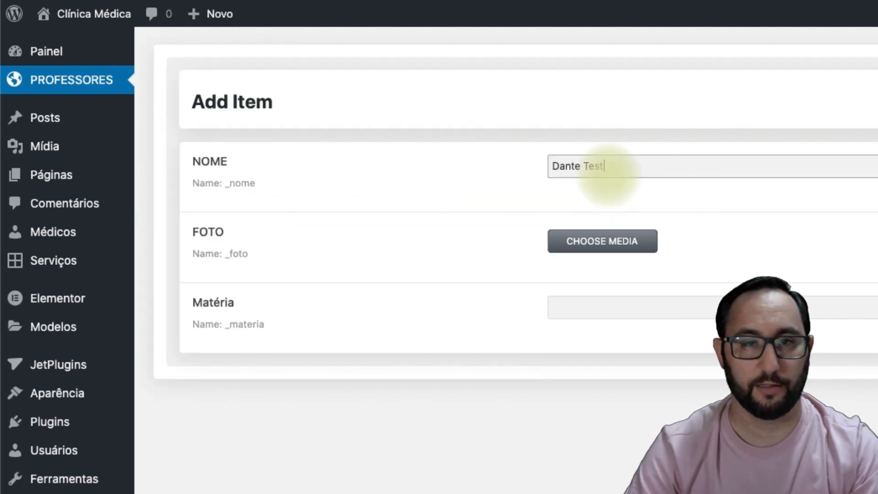
pyautogui.write('a')
# - Set the item's FOTO to the portrait photo of the man with glasses from the media library
pyautogui.click(574, 235)
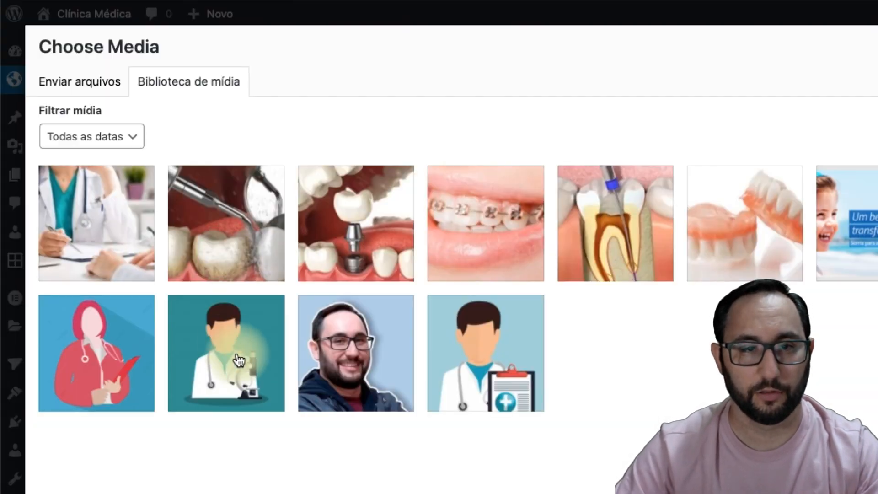
pyautogui.click(315, 363)
pyautogui.click(868, 484)
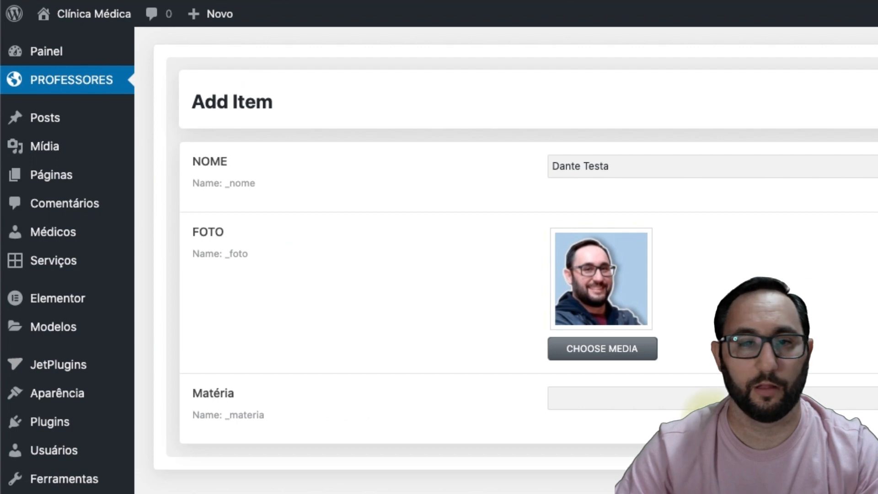
# - Set the item's Matéria to Wordpress and save the item
pyautogui.click(669, 401)
pyautogui.write('Wordpress')
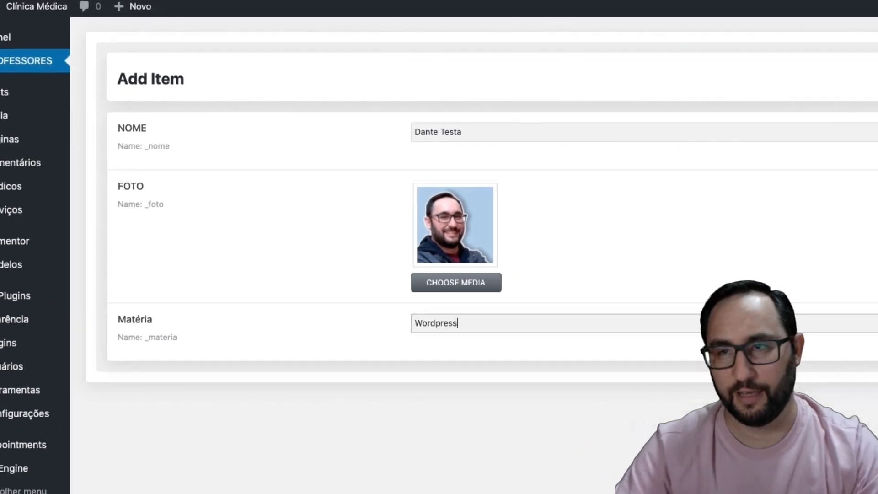
pyautogui.click(836, 135)
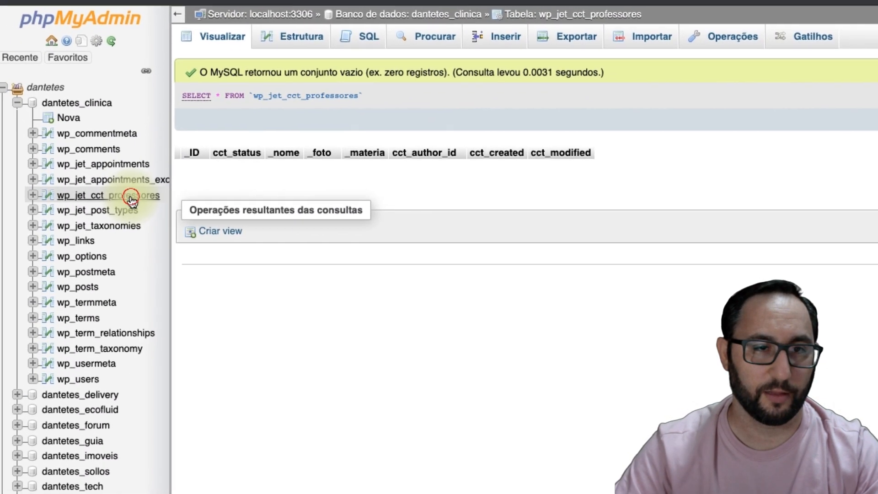
# - Reload the wp_jet_cct_professores table in phpMyAdmin and inspect the saved record's _foto value without changing it
pyautogui.click(60, 149)
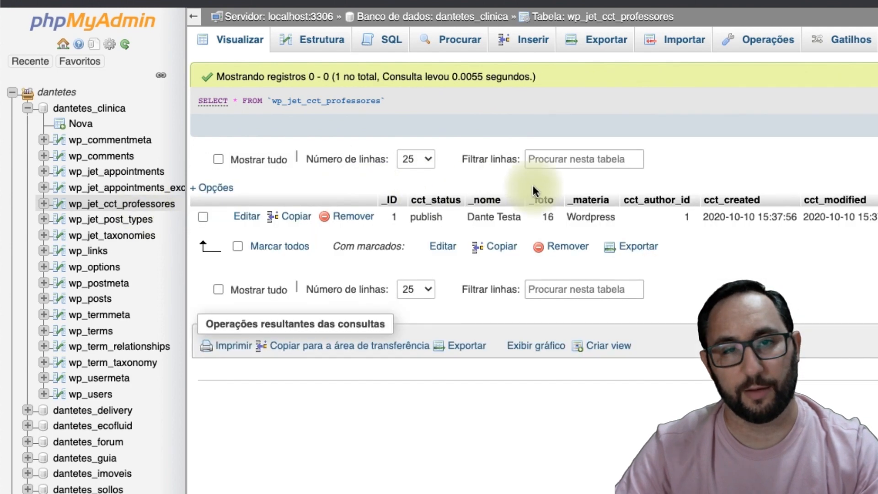
pyautogui.doubleClick(556, 223)
pyautogui.press('Escape')
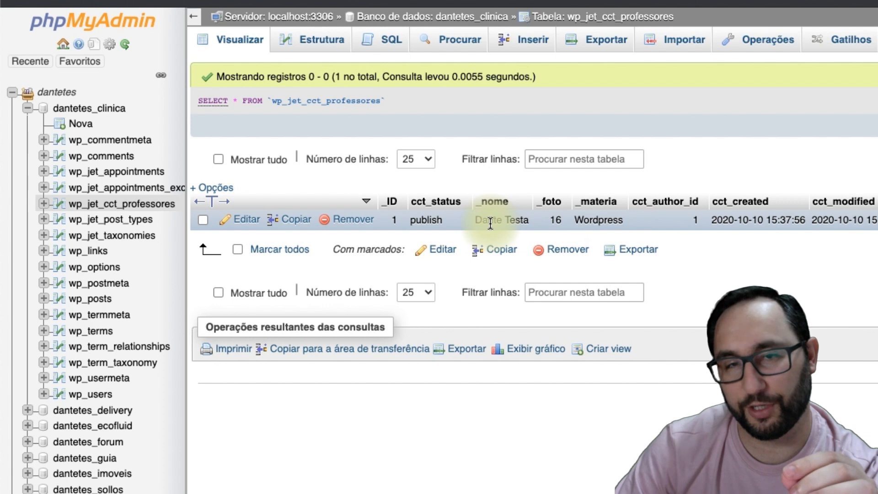
# - Browse the wp_postmeta and wp_posts tables for comparison and return to the wp_jet_cct_professores table
pyautogui.click(109, 284)
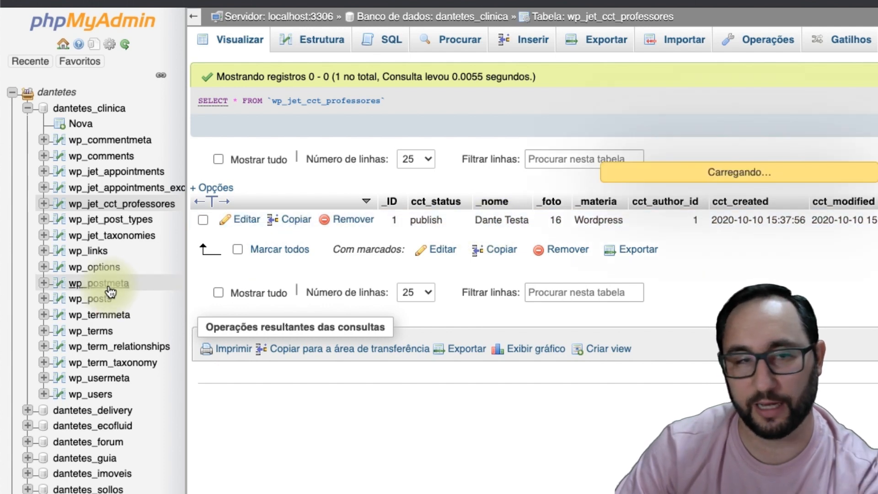
pyautogui.scroll(-3, 516, 238)
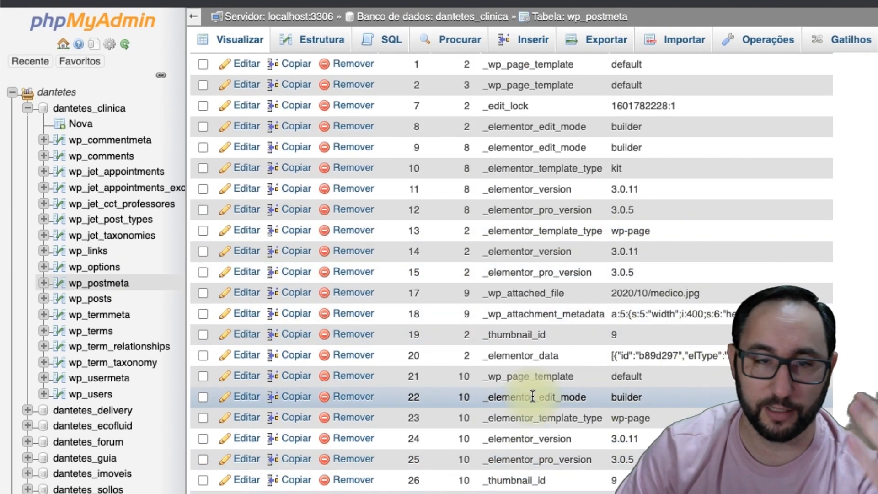
pyautogui.click(79, 286)
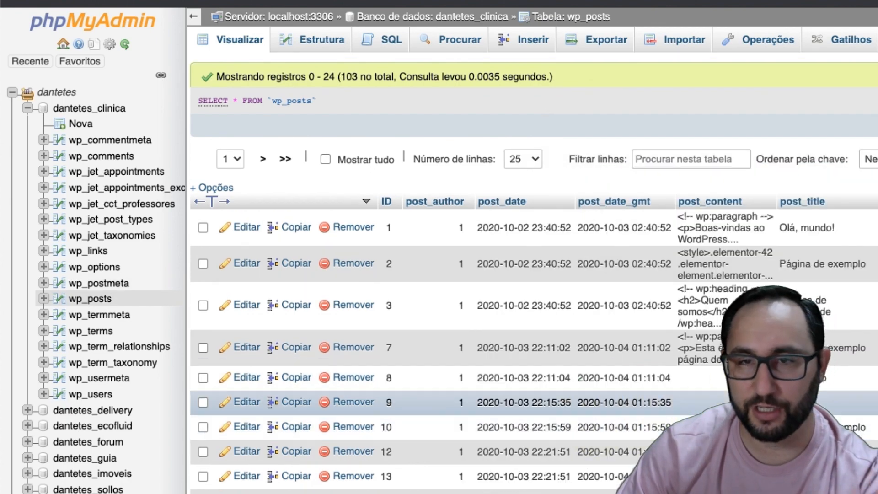
pyautogui.scroll(-2, 650, 471)
pyautogui.scroll(-3, 727, 274)
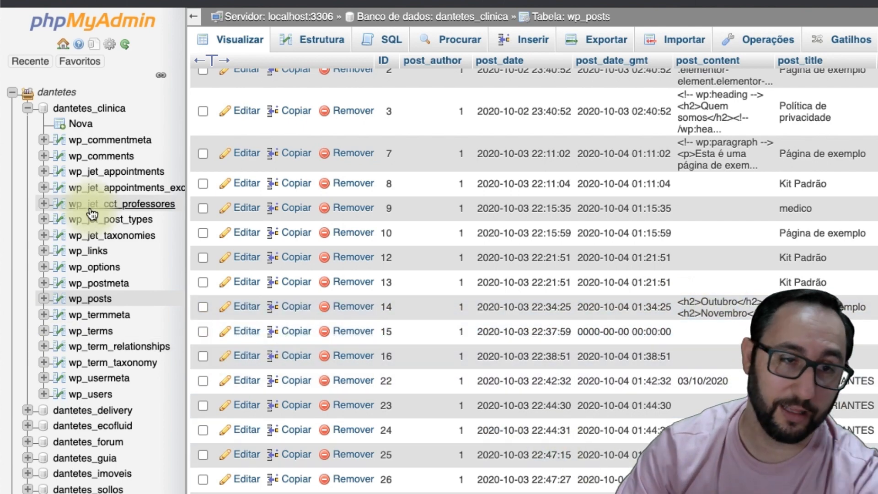
pyautogui.click(142, 204)
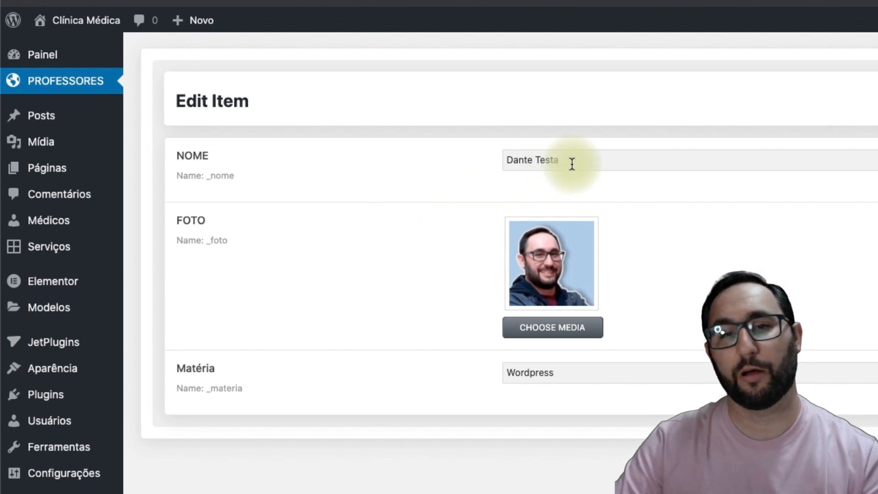
# - Review the saved professor's NOME and Matéria values in the WordPress item editor and return to the PROFESSORES list
pyautogui.moveTo(572, 164); pyautogui.dragTo(294, 210)
pyautogui.moveTo(581, 376); pyautogui.dragTo(423, 378)
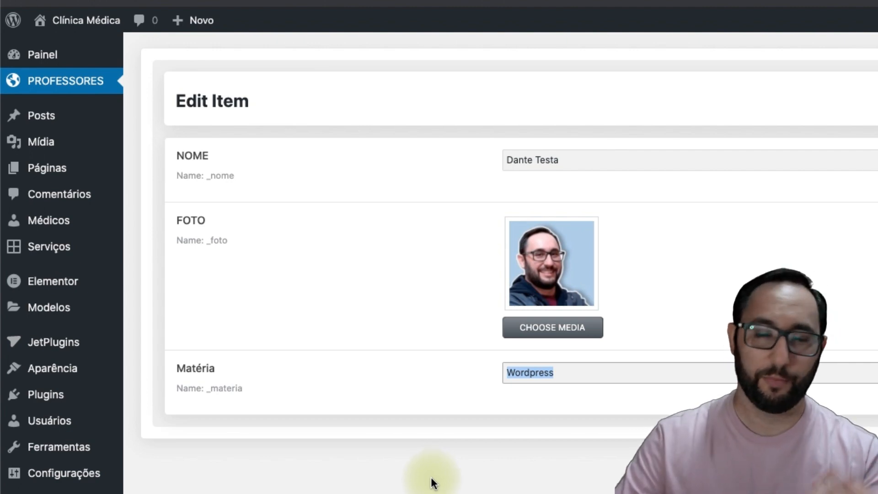
pyautogui.click(60, 89)
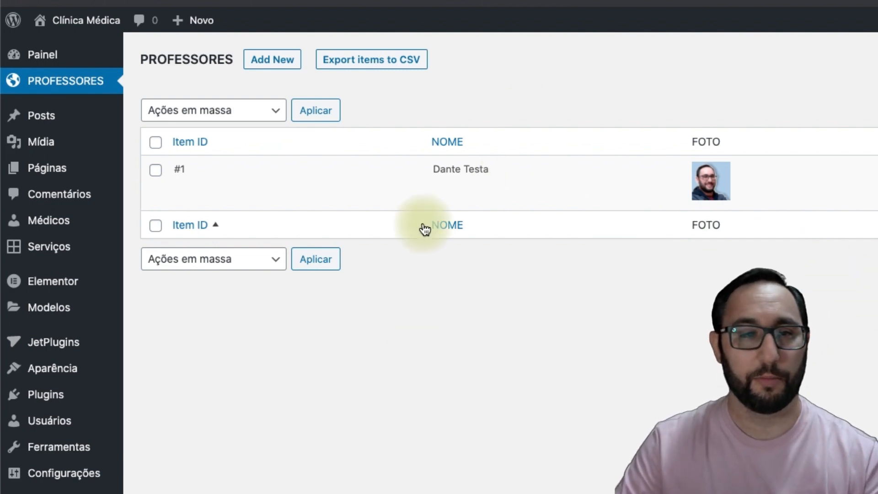
# - Switch to phpMyAdmin and reopen the wp_jet_cct_professores table to review its record
pyautogui.moveTo(69, 493)
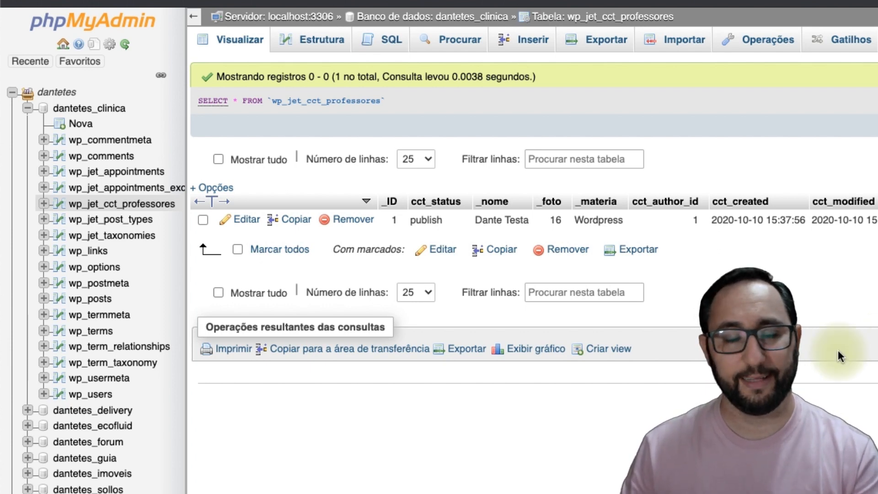
pyautogui.click(142, 212)
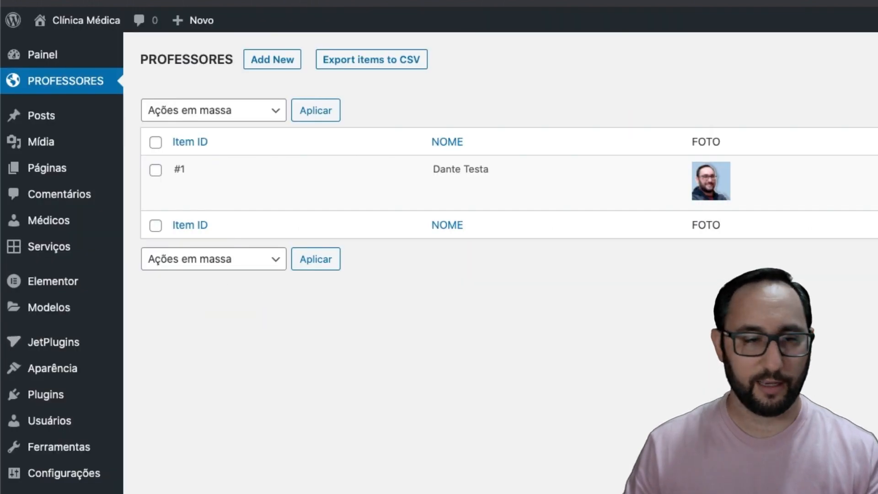